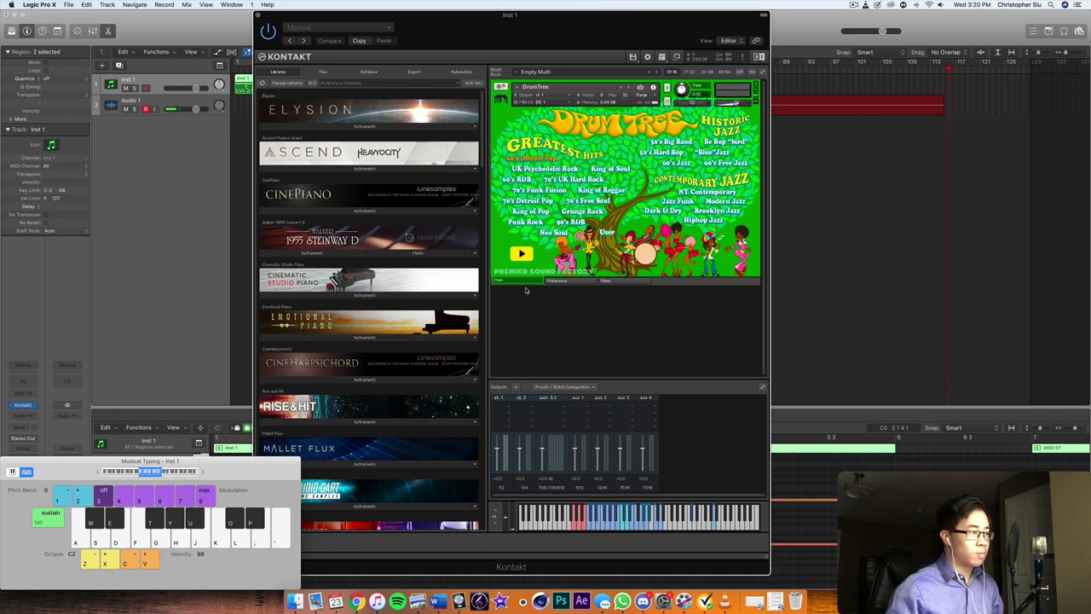
Start the DrumTree style demo groove playing.
click(522, 253)
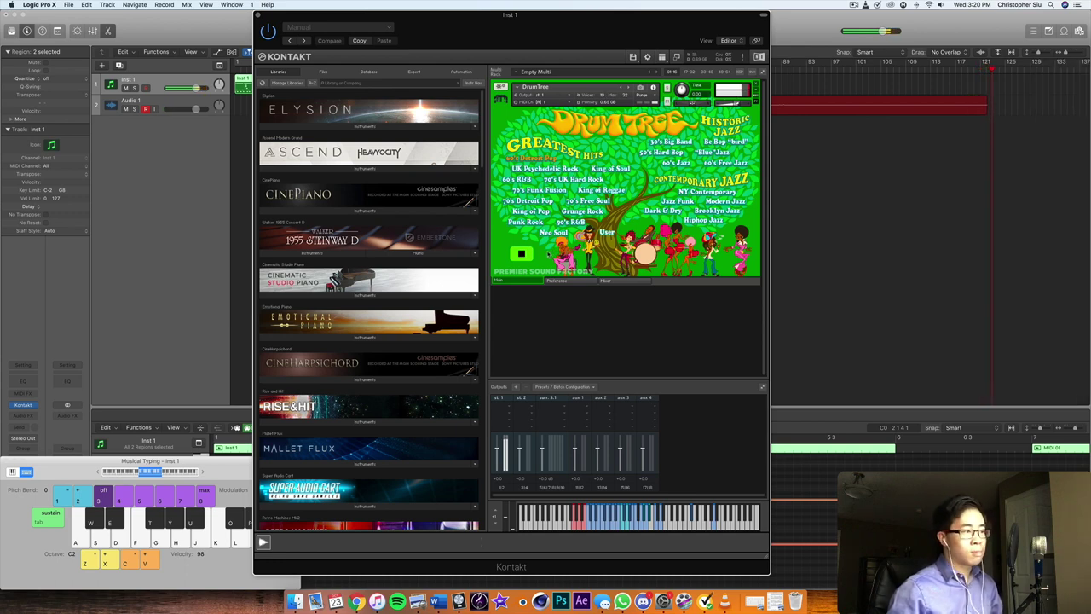
Stop the demo and restart it from the UK Psychedelic Rock style.
click(522, 254)
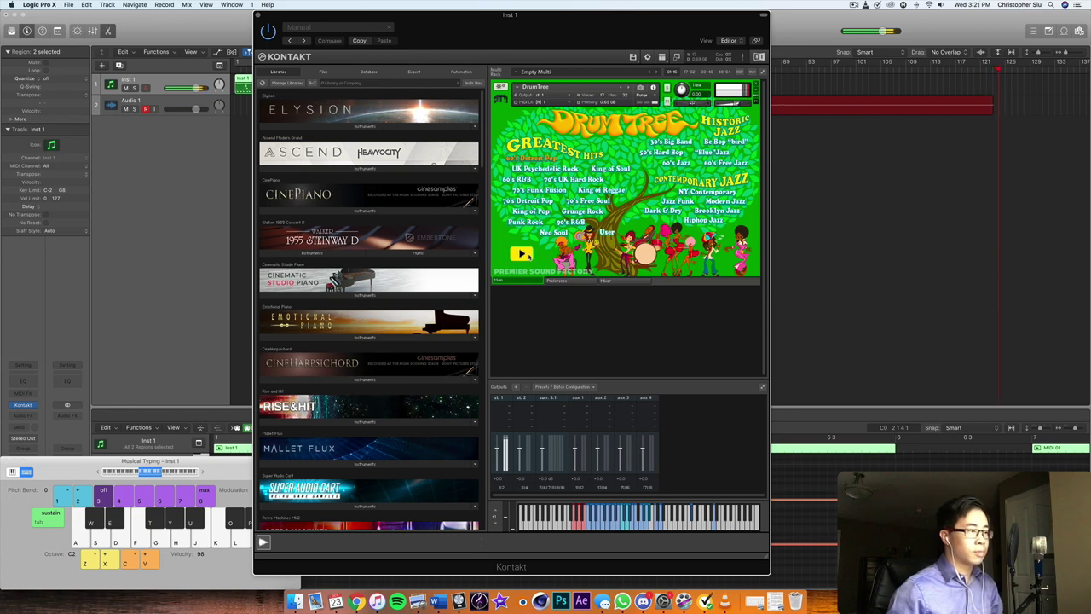
click(538, 169)
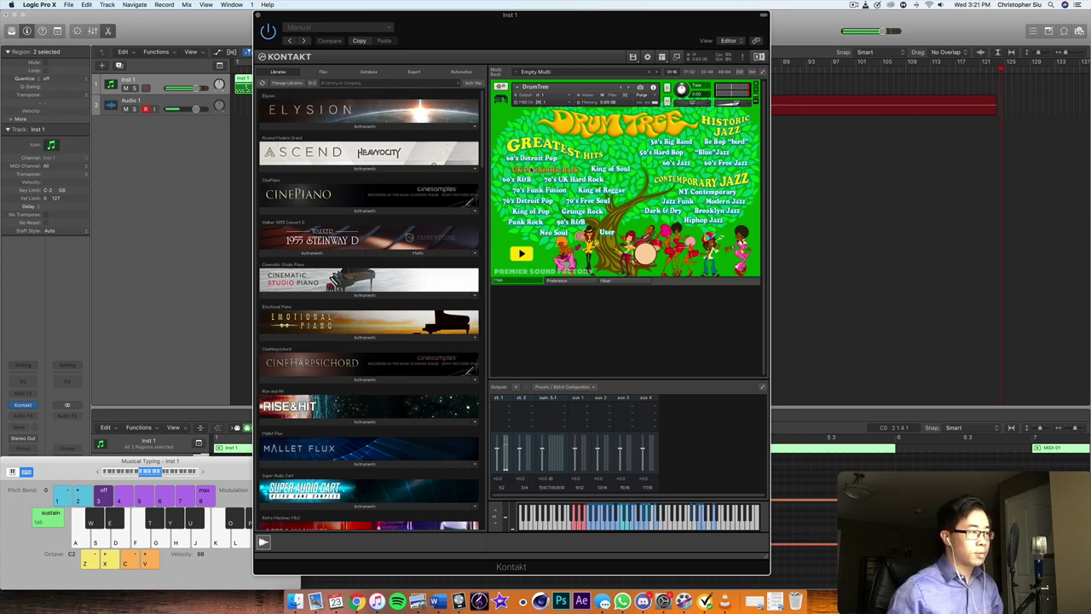
click(522, 253)
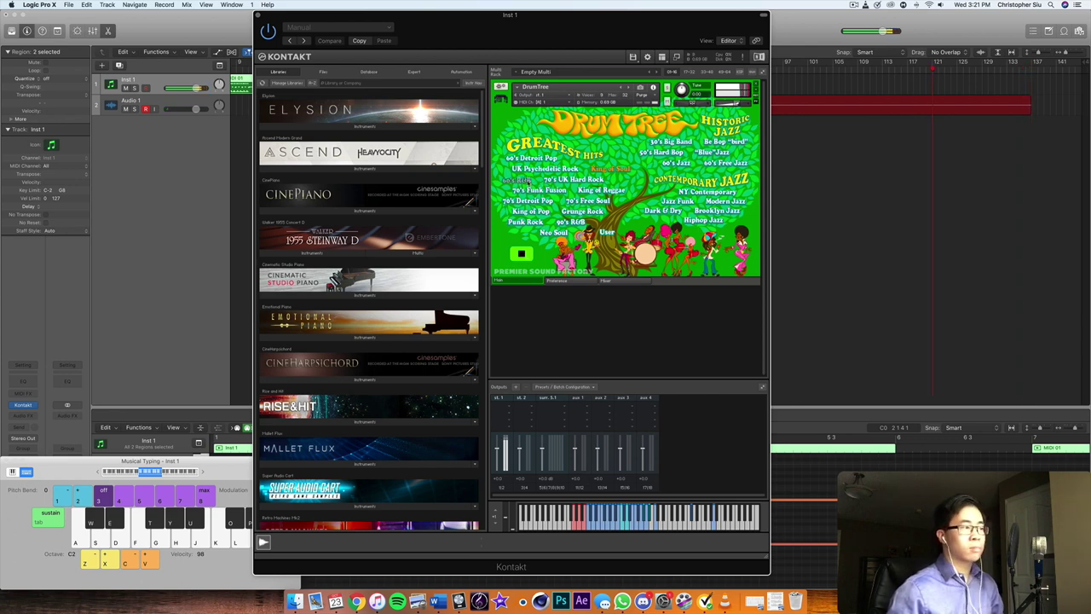
Audition a 60's style demo, then select the King of Pop style.
click(520, 181)
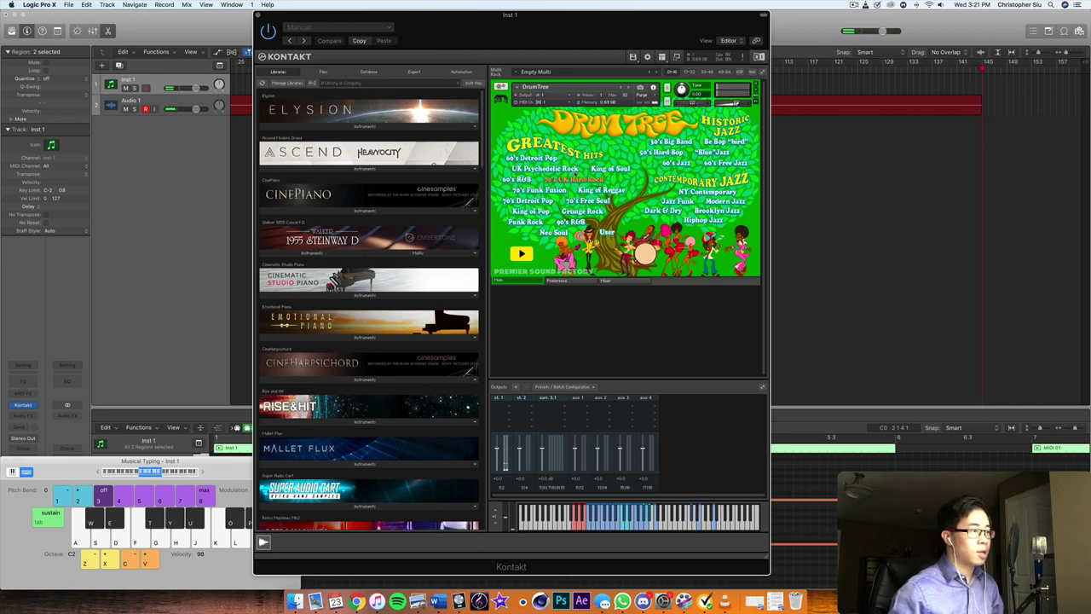
click(521, 254)
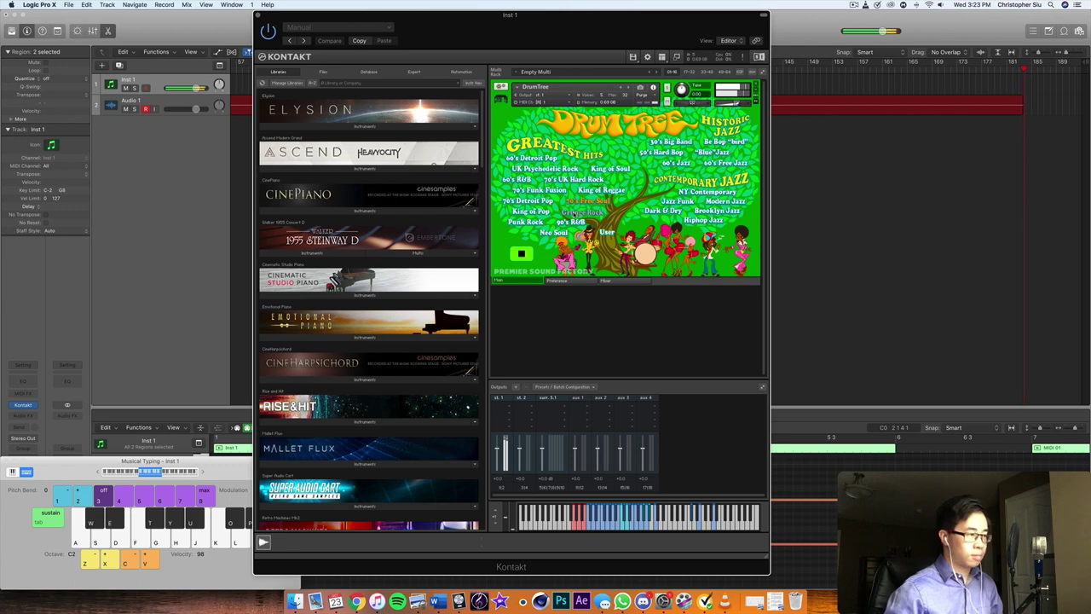
click(528, 211)
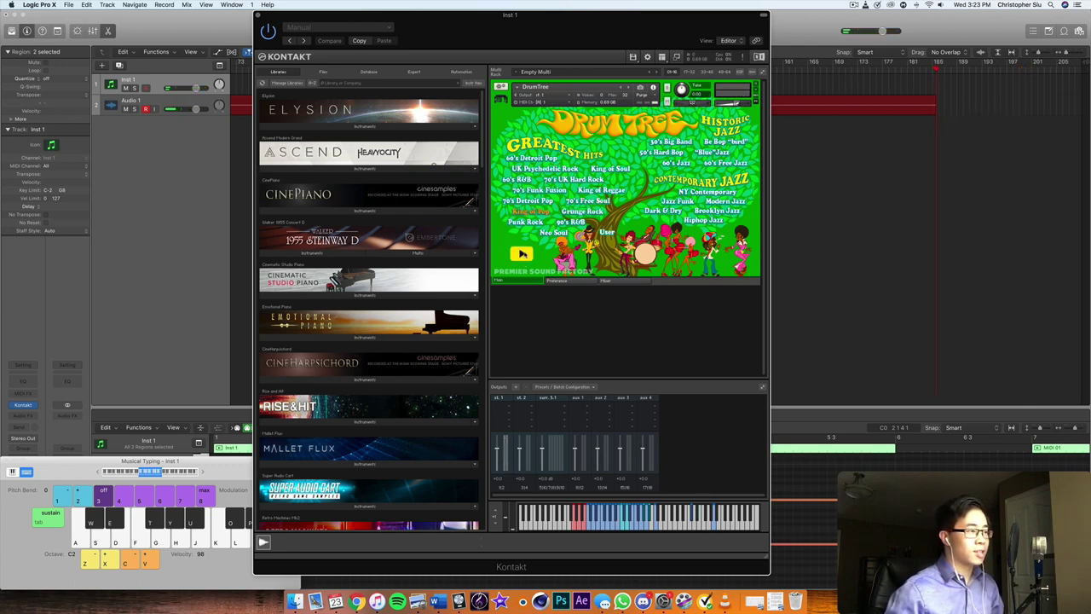
Audition the King of Pop and Punk Rock demos, then stop and restart playback.
click(522, 253)
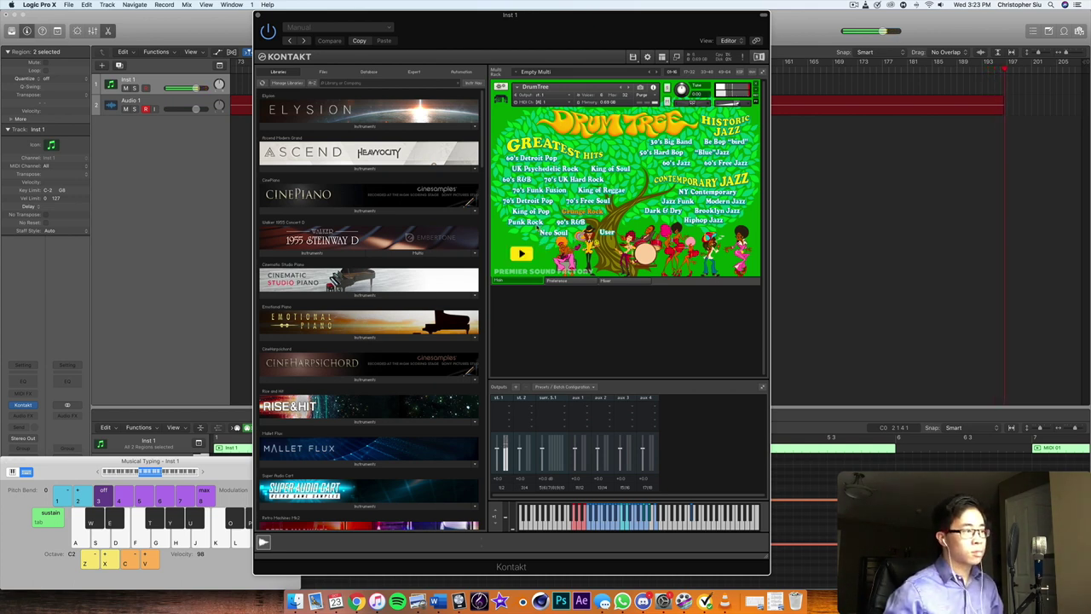
click(525, 222)
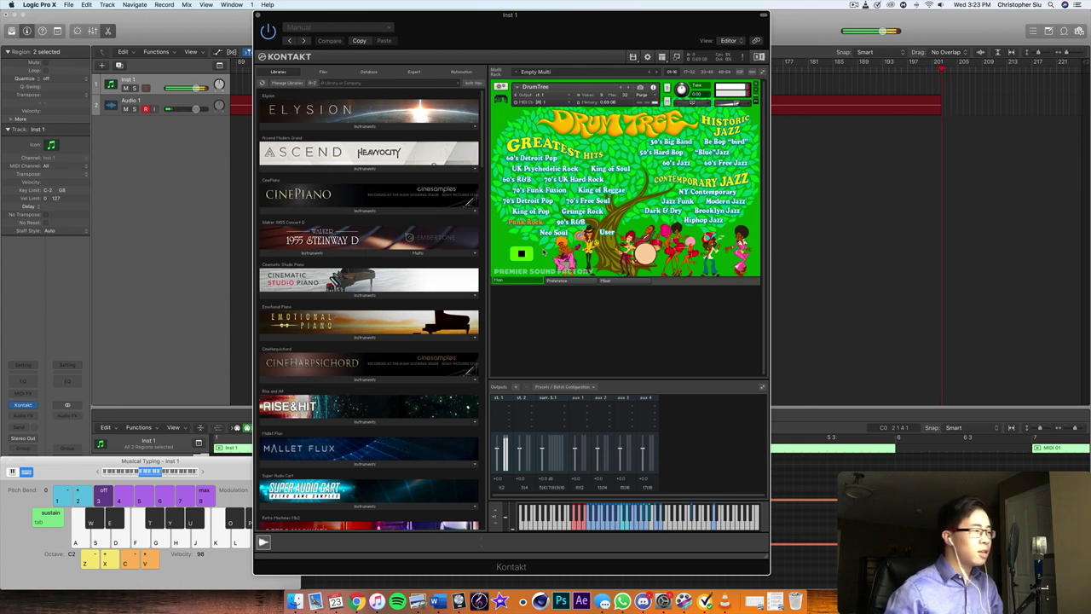
click(521, 253)
click(520, 253)
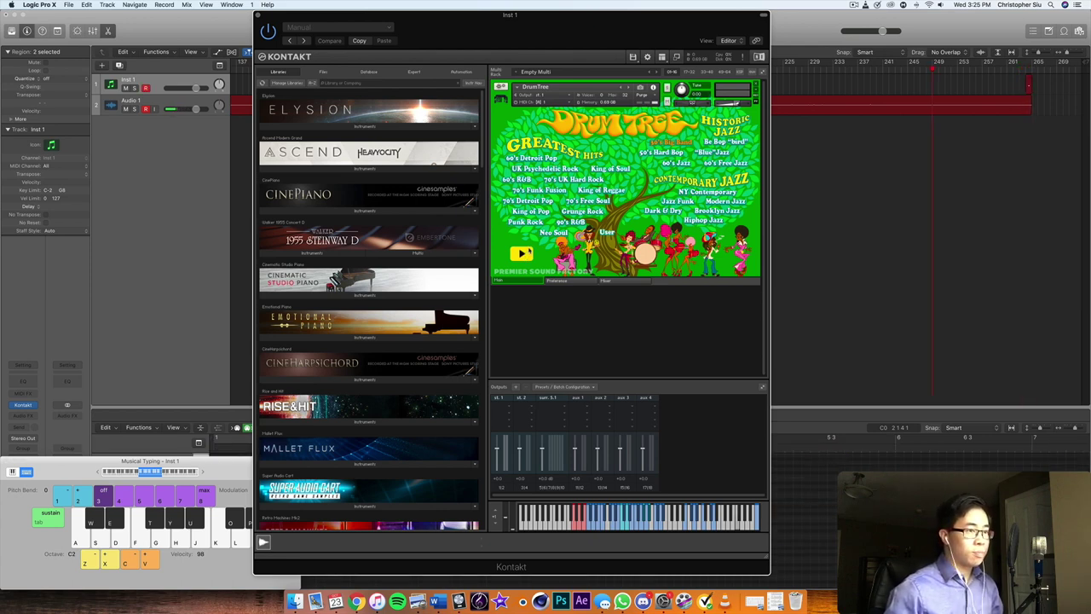
click(521, 253)
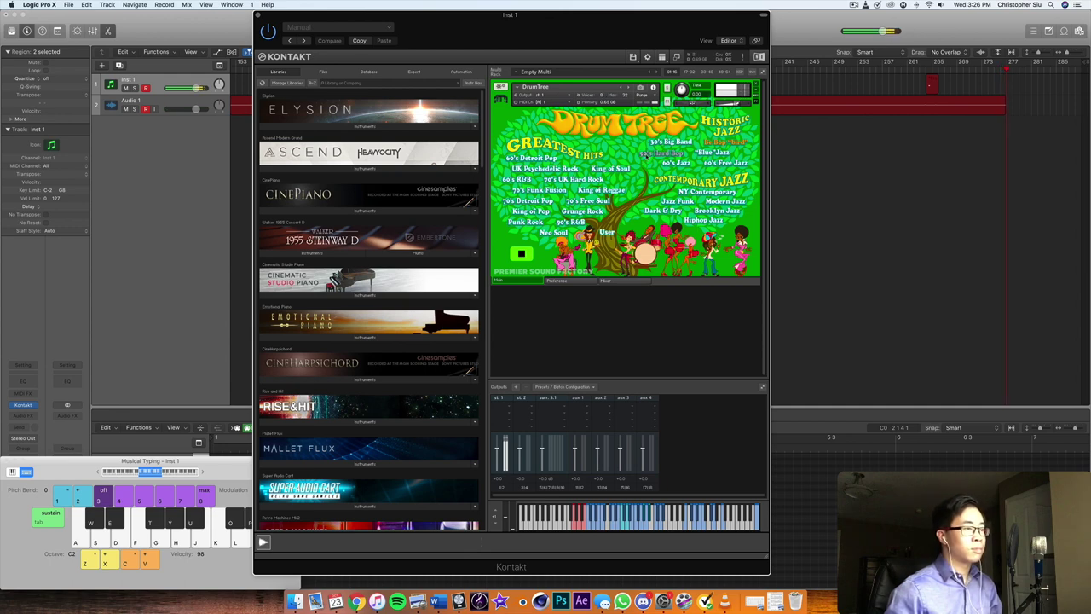
click(663, 152)
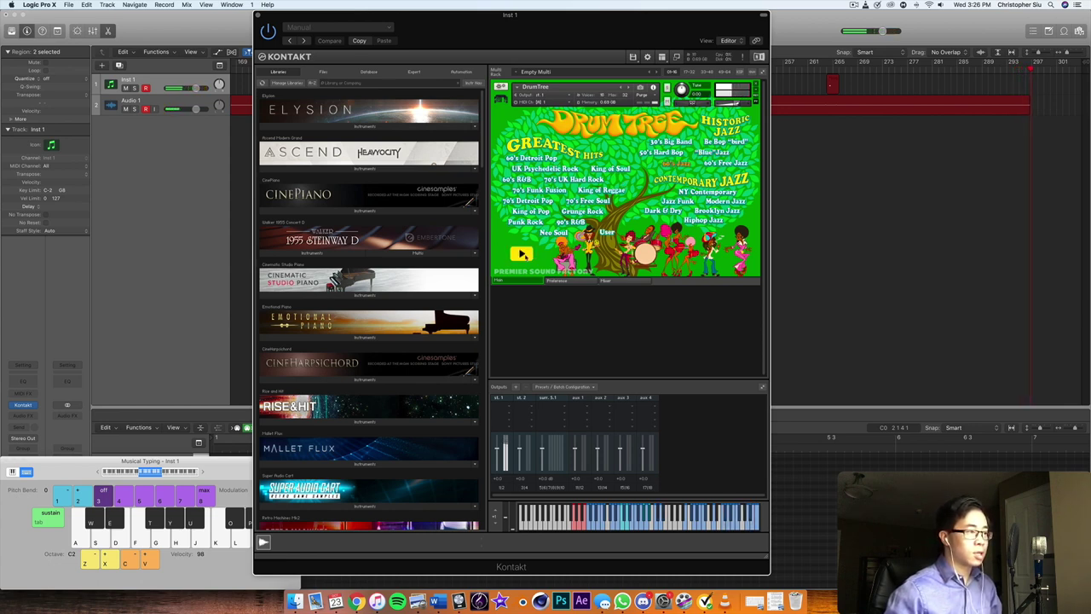
click(522, 253)
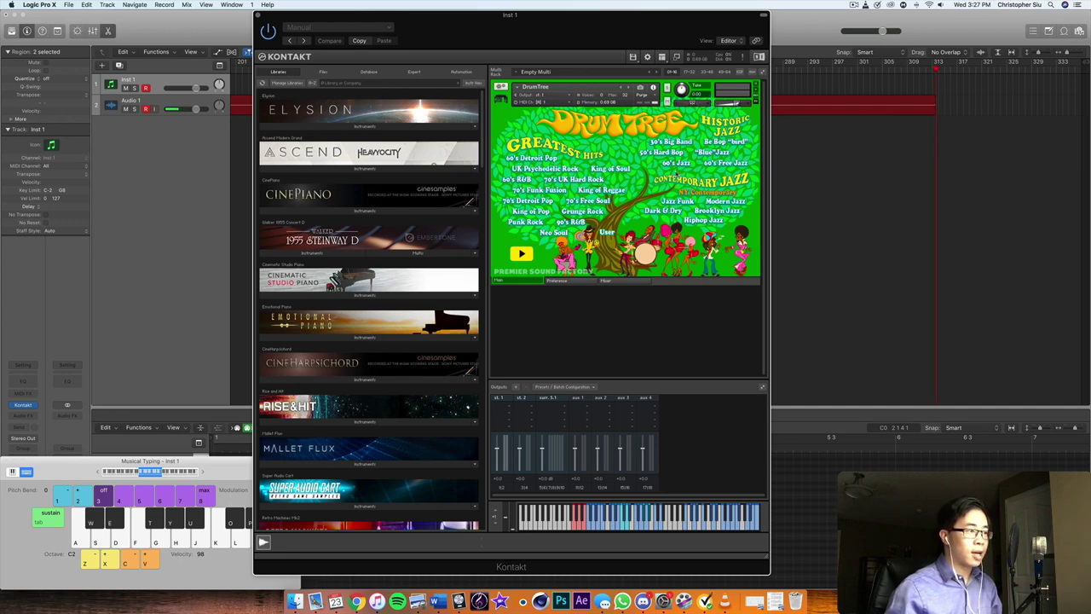
Play the DrumTree style demo again.
click(521, 253)
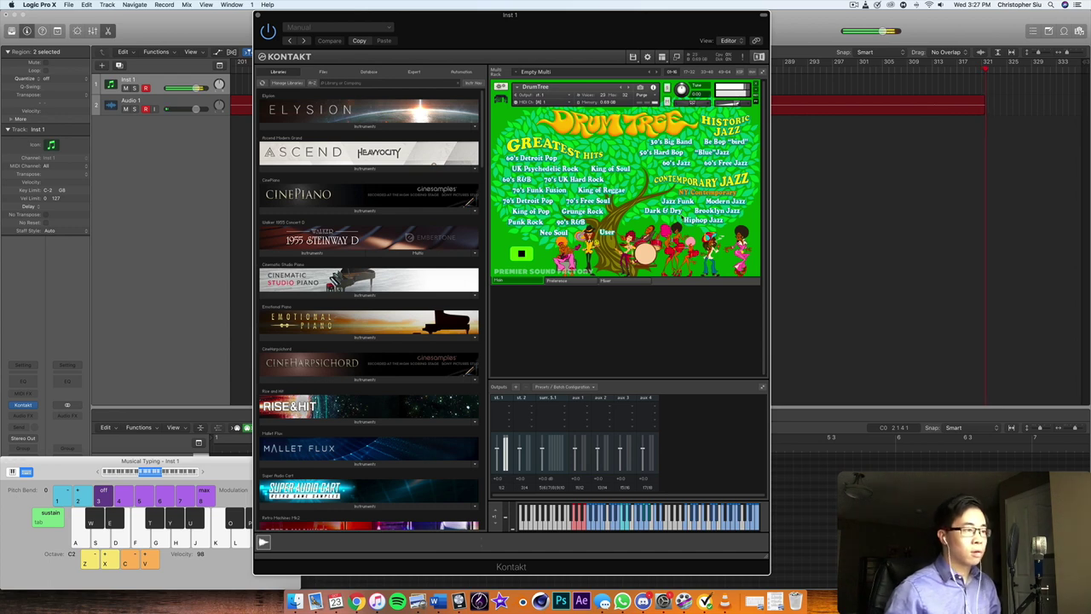
Play a style demo, then switch DrumTree to its Mixer page.
click(520, 253)
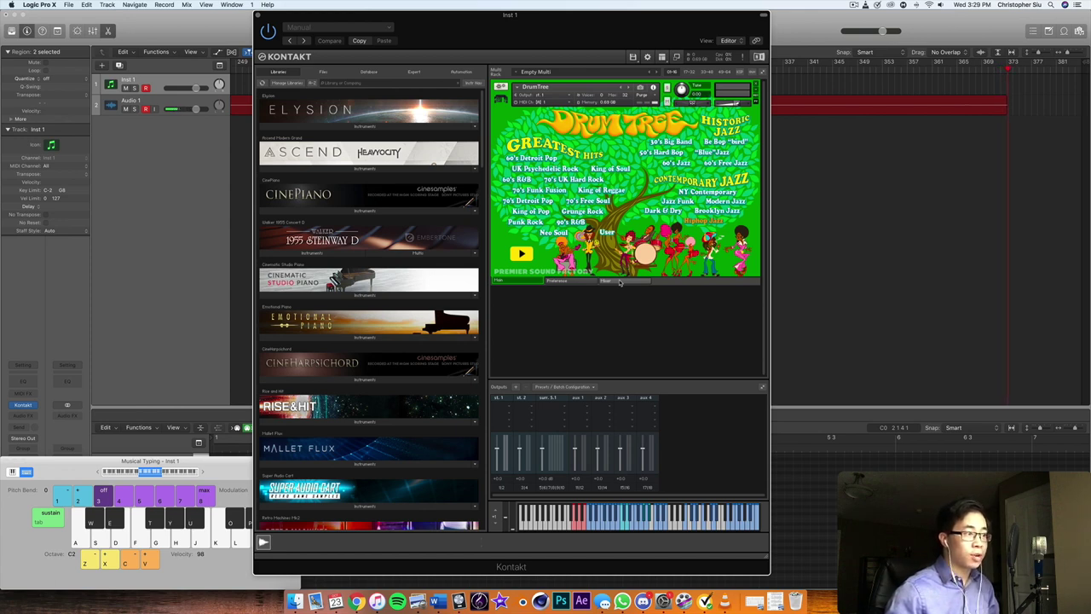
click(620, 281)
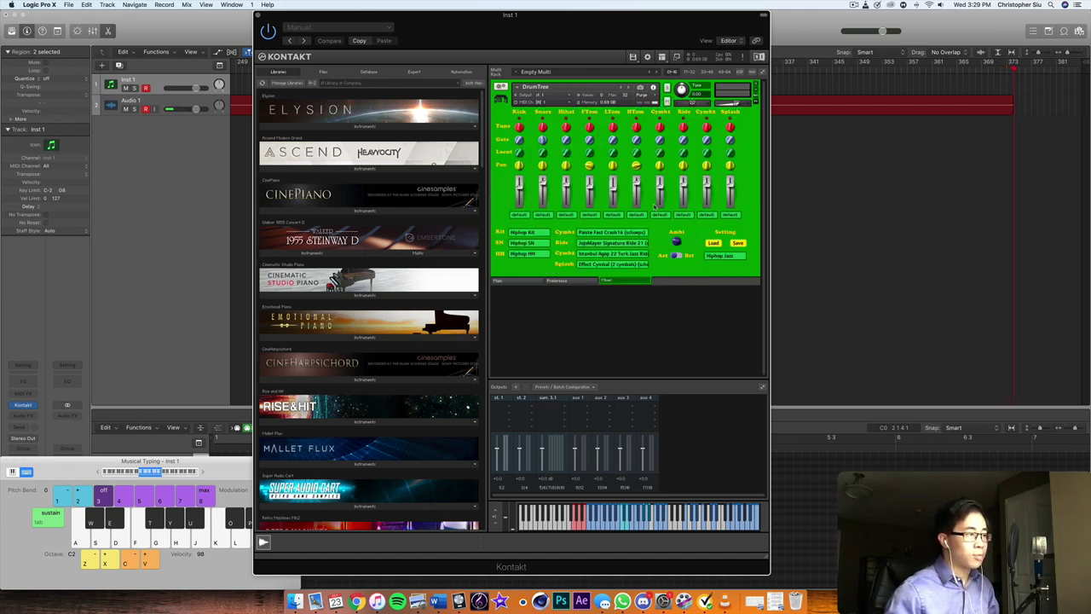
Show DrumTree's Preference page with humanizing, roll settings and the Drum Tree Key Map.
click(572, 282)
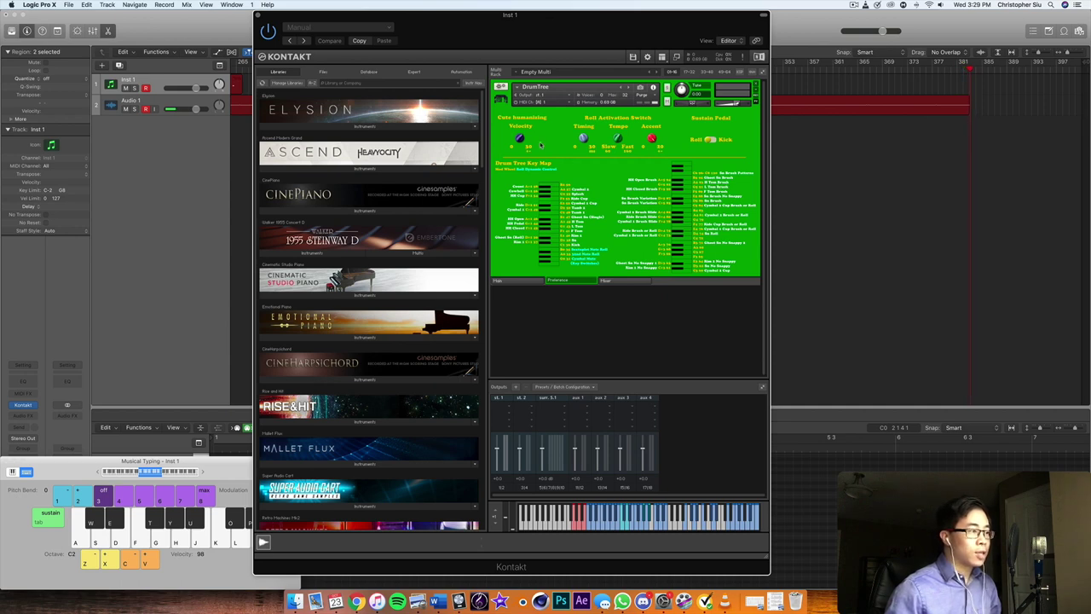
click(533, 281)
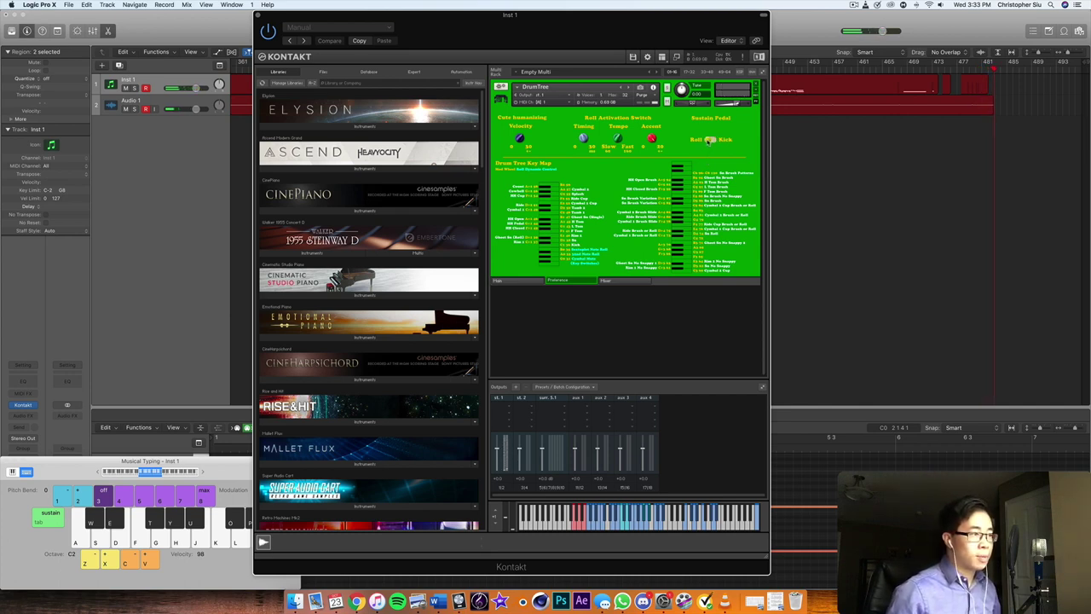
On the mixer page, browse the Kit and SN lists, keeping Modern Kit and Modern SN.
click(641, 280)
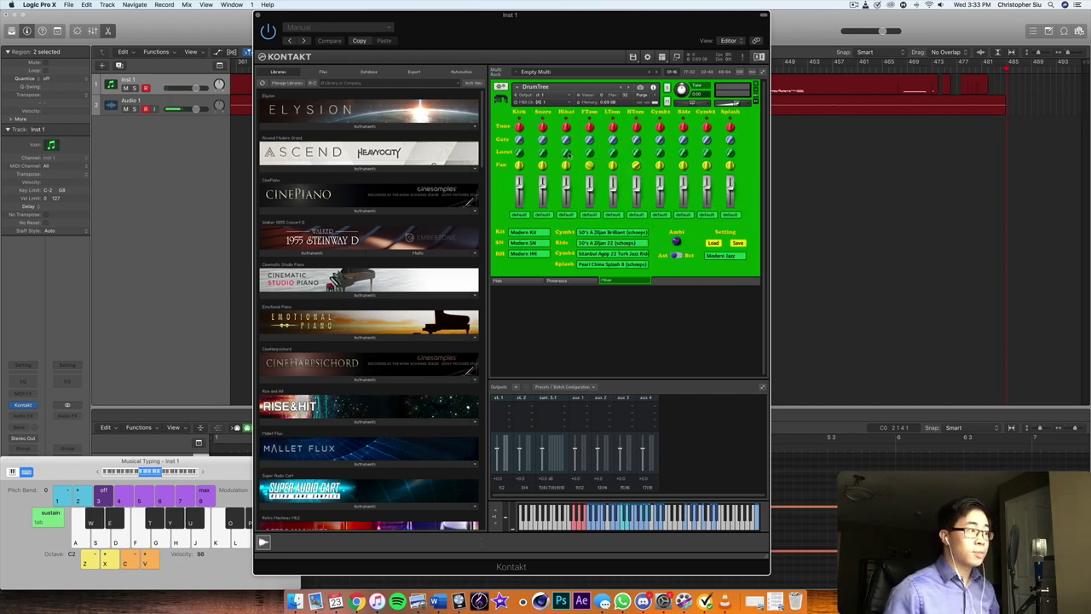
click(526, 234)
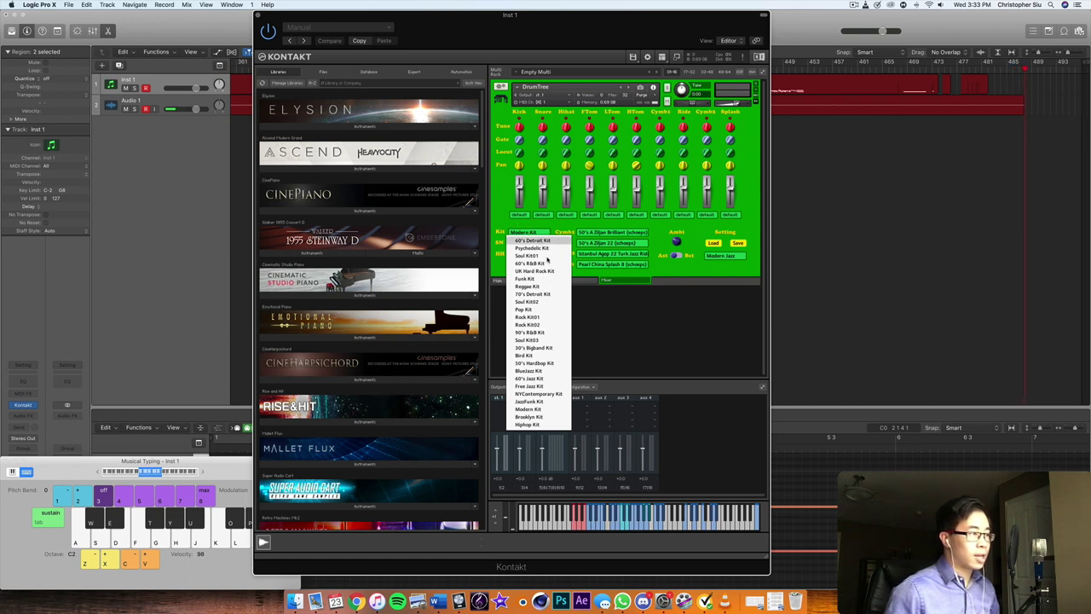
click(538, 232)
click(533, 242)
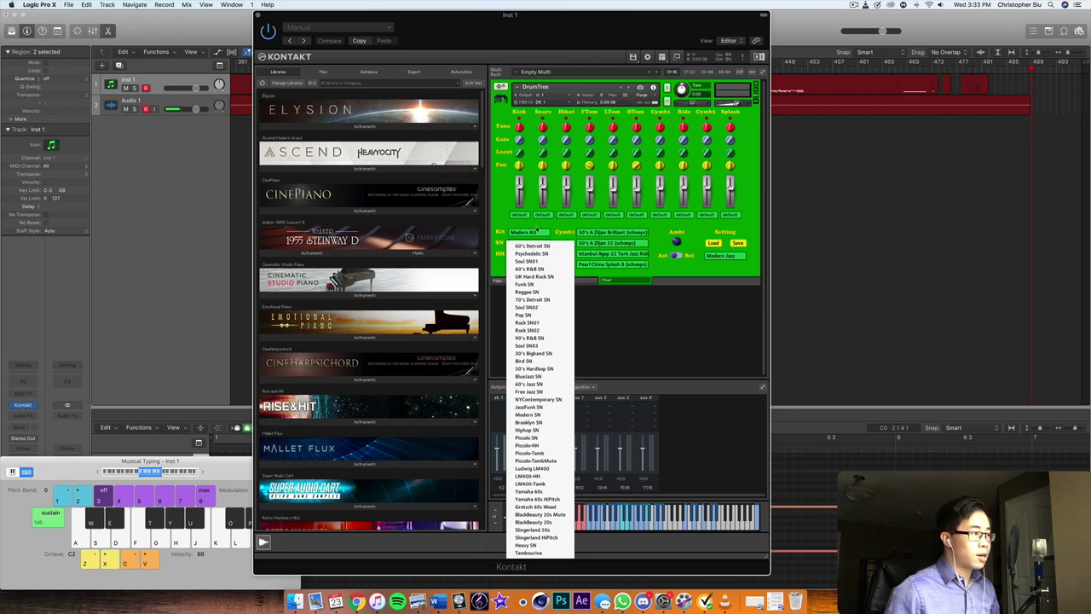
click(537, 230)
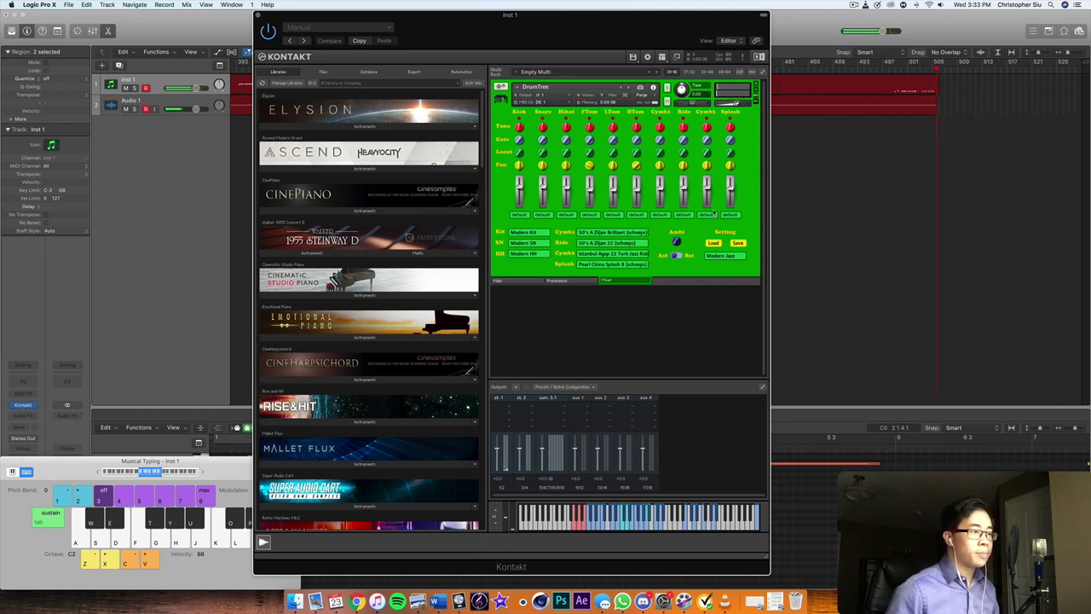
Browse the style preset list, leaving Modern Jazz selected.
click(710, 255)
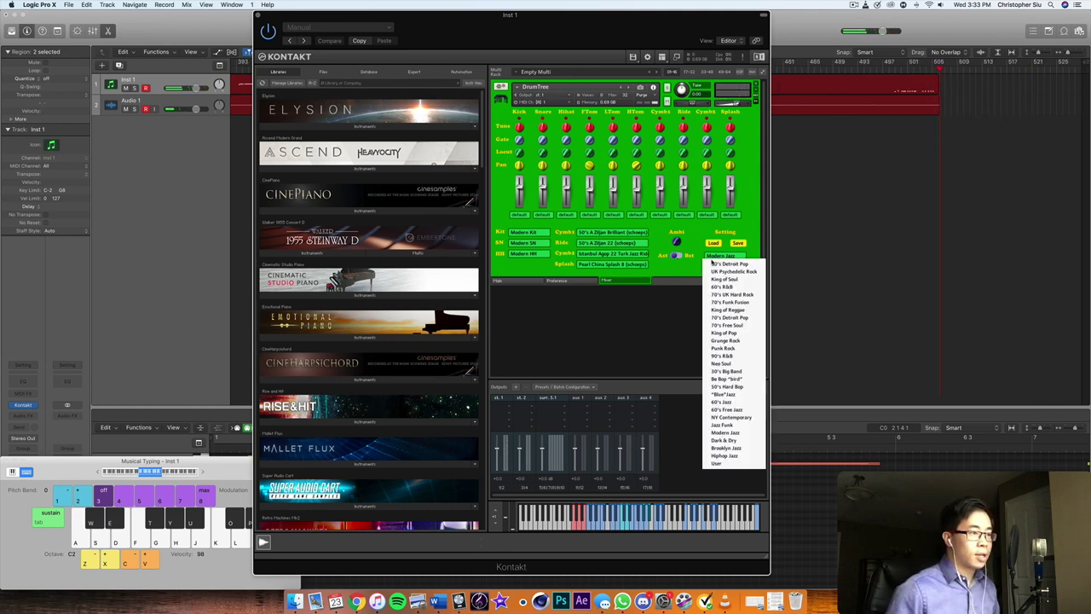
click(745, 229)
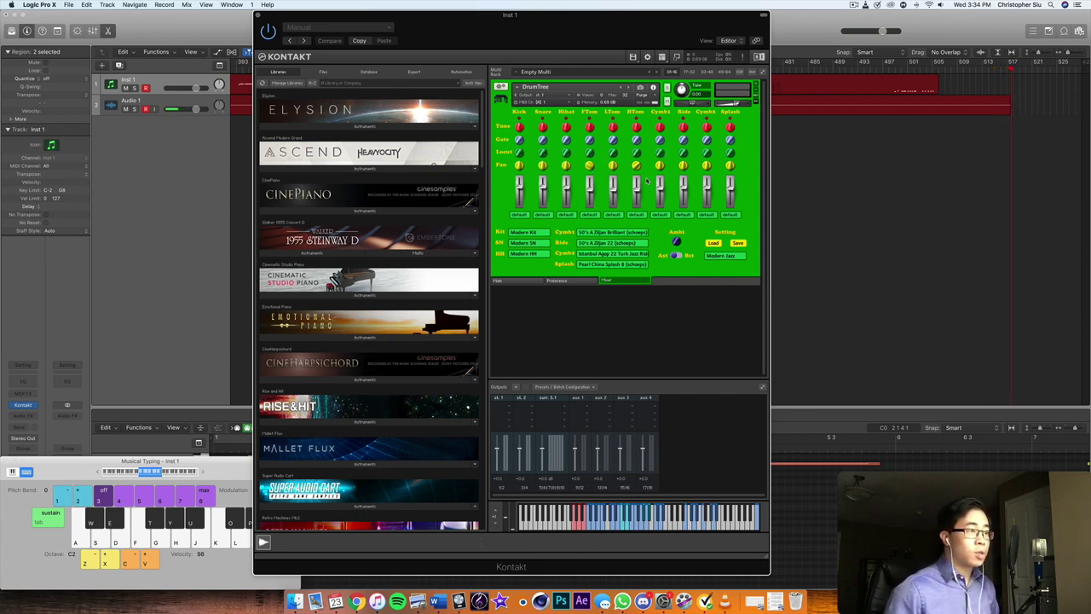
Return DrumTree to its Main page and open the Drum Tree Patterns folder in Finder.
click(556, 279)
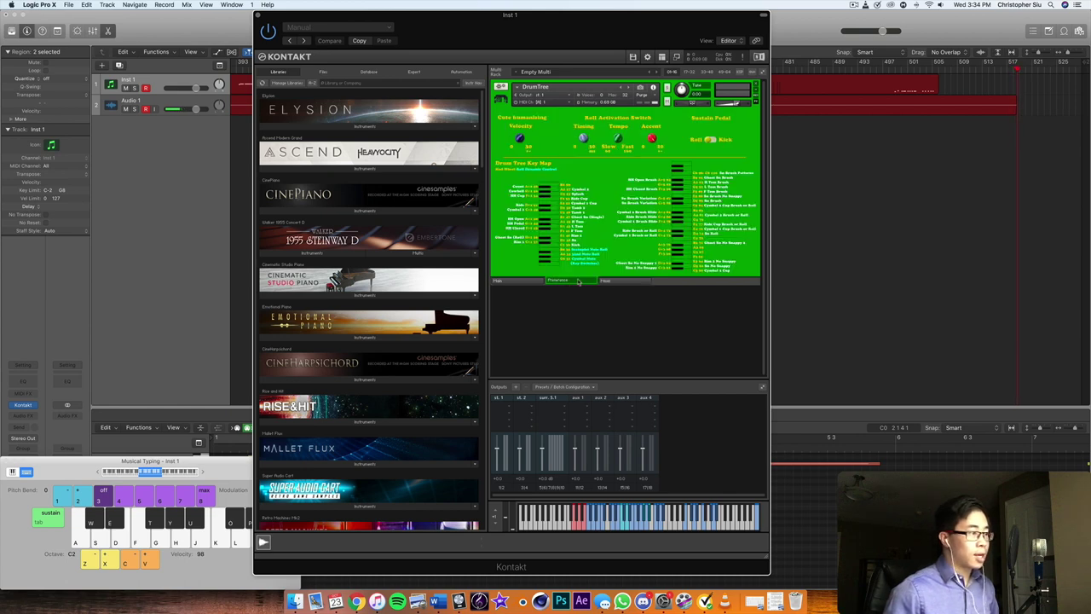
click(516, 280)
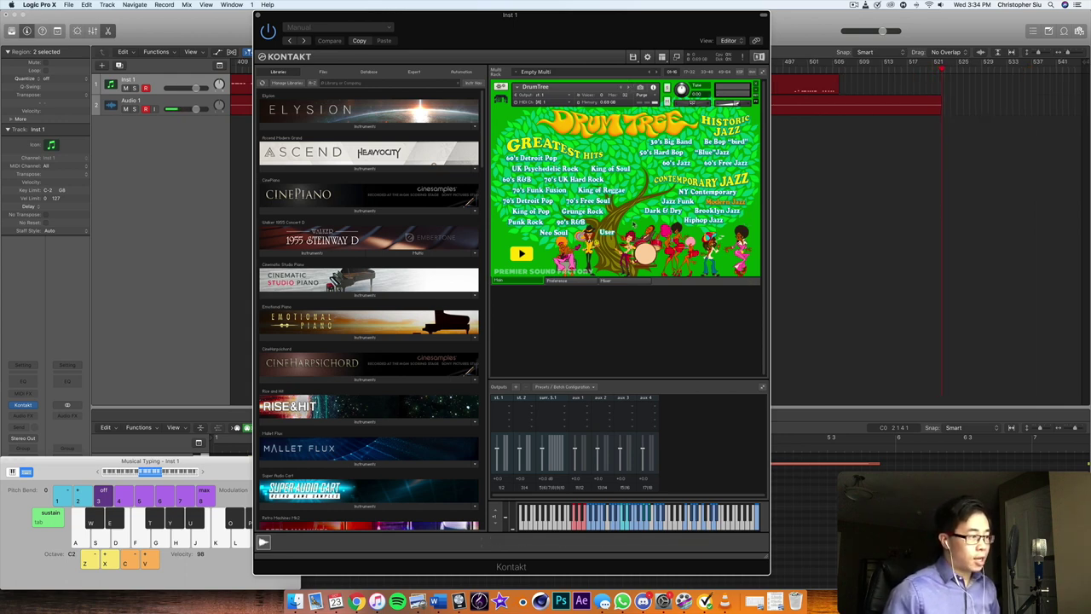
click(294, 601)
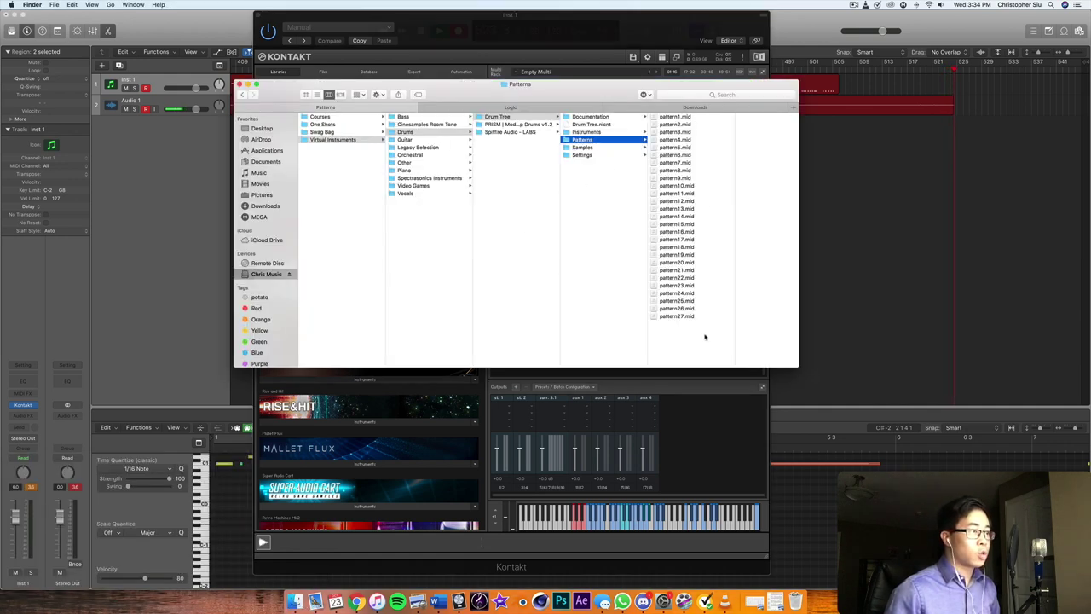
key(super+Tab)
key(super+k)
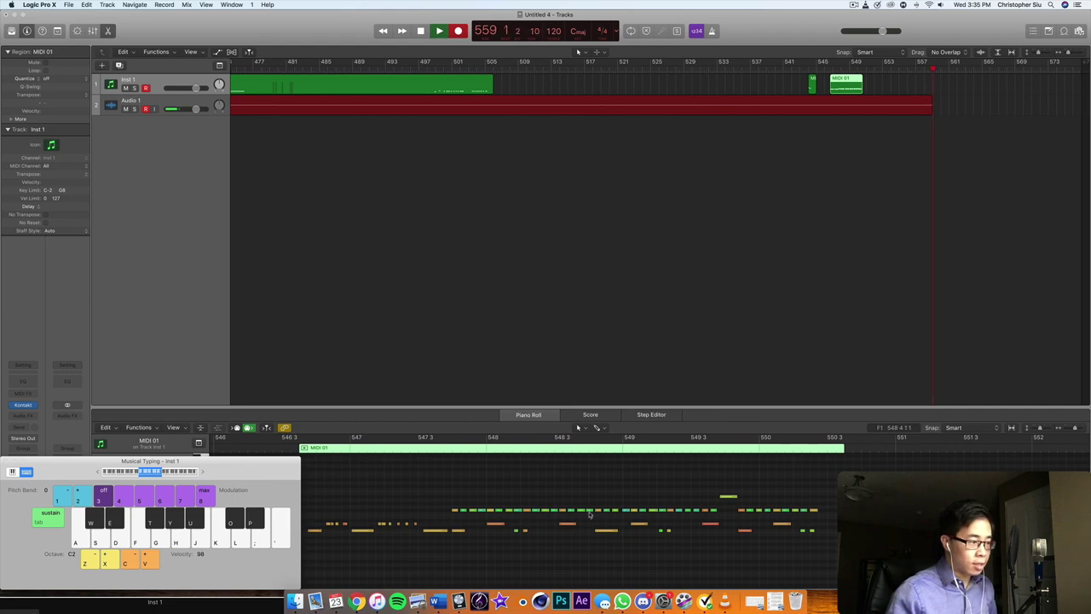
Nudge the C1 note in the MIDI 01 drum pattern slightly later in the Piano Roll.
click(585, 513)
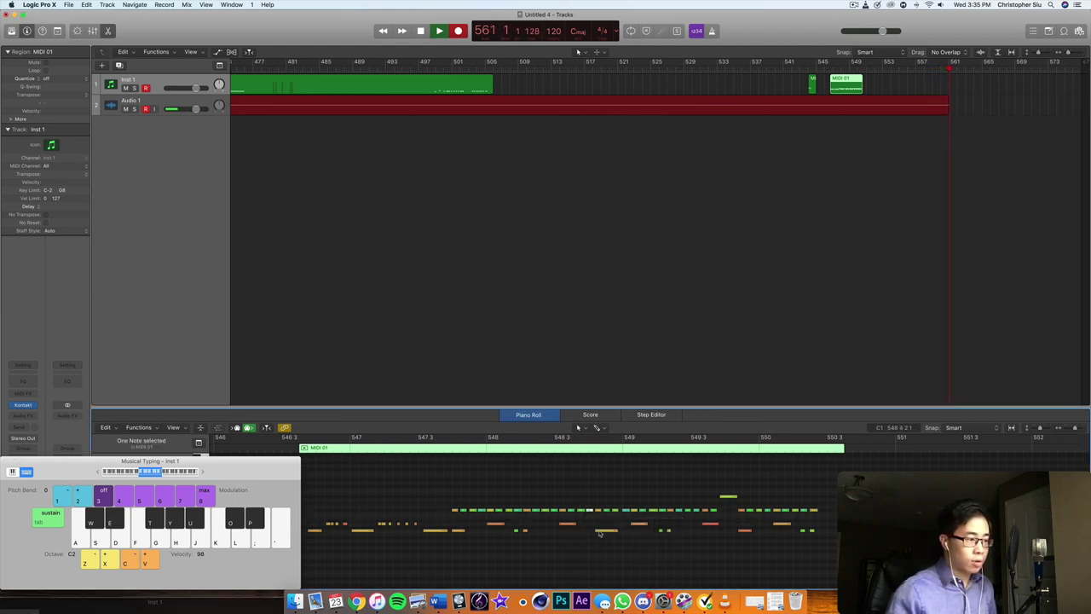
click(605, 531)
drag(605, 531, 615, 529)
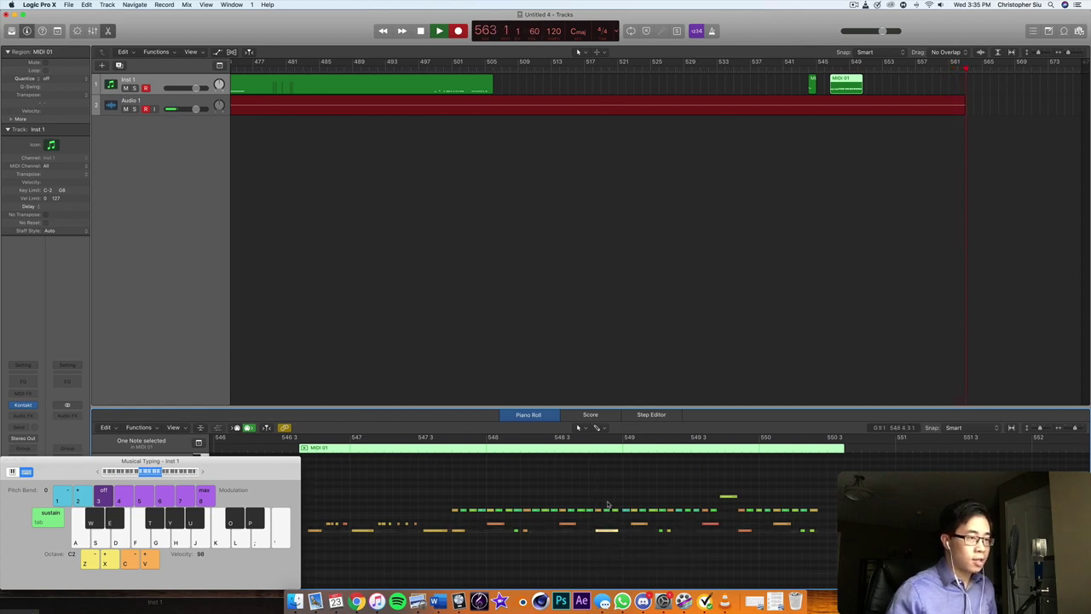
scroll(1055, 65, down, 4)
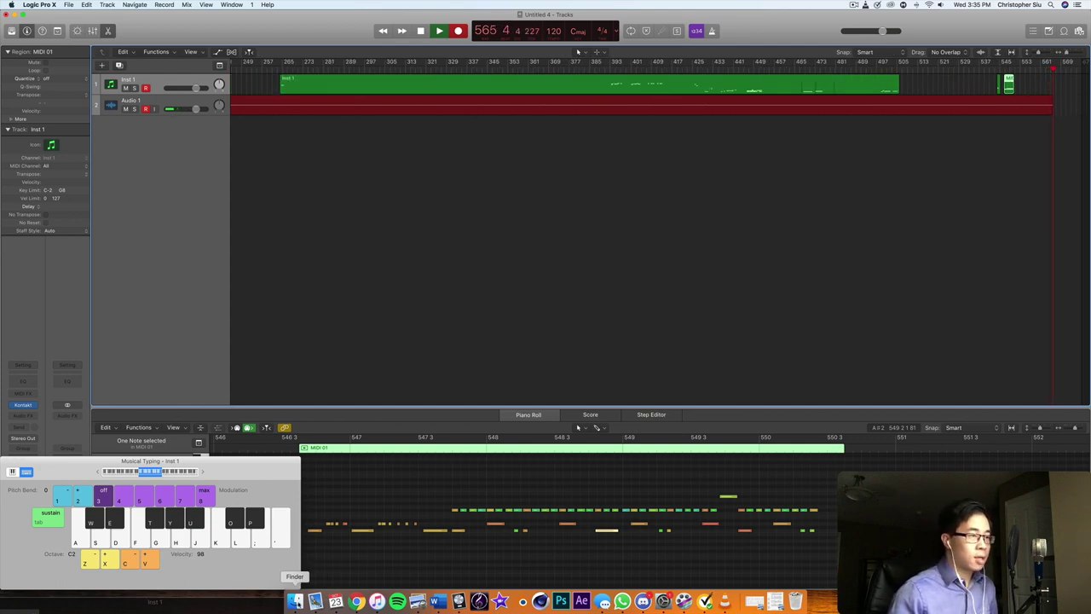
Browse the Drum Tree library's Samples, Settings and Instruments folders in Finder, finding DrumTree.nki.
click(294, 601)
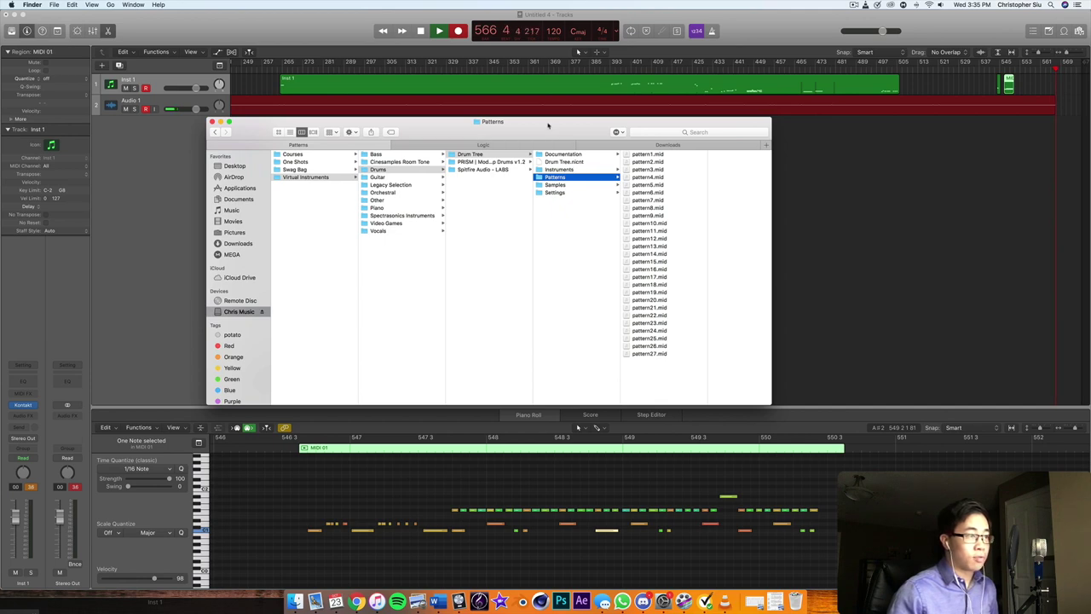
drag(548, 125, 659, 78)
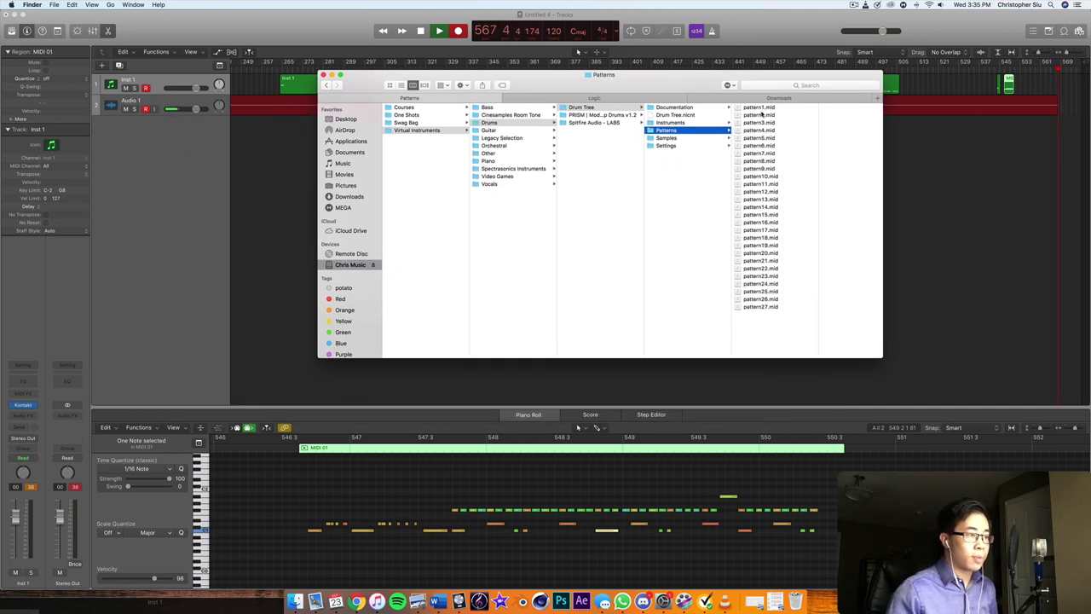
click(668, 138)
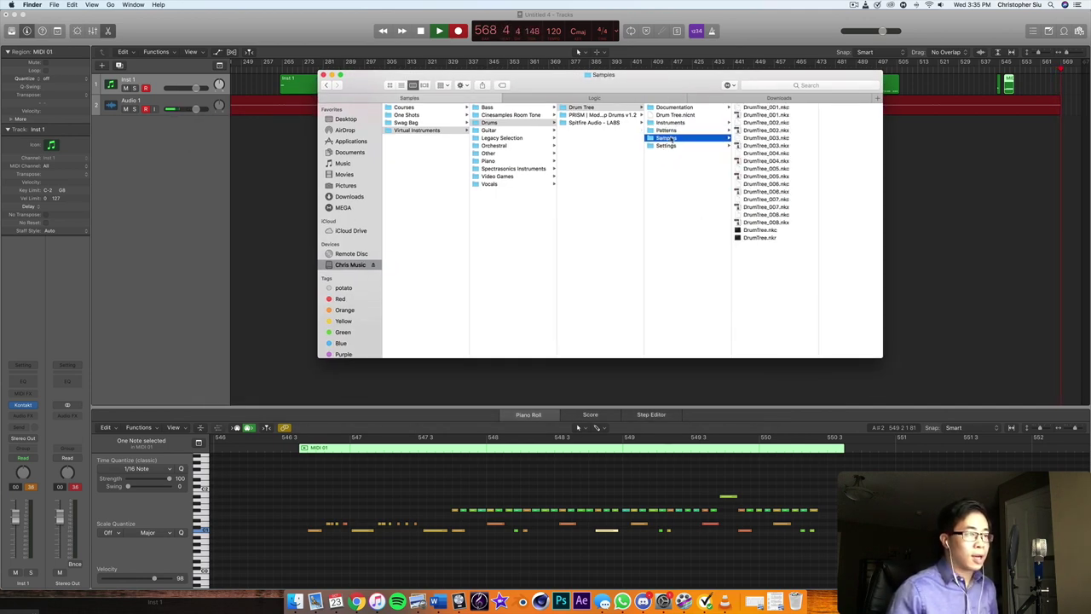
click(685, 145)
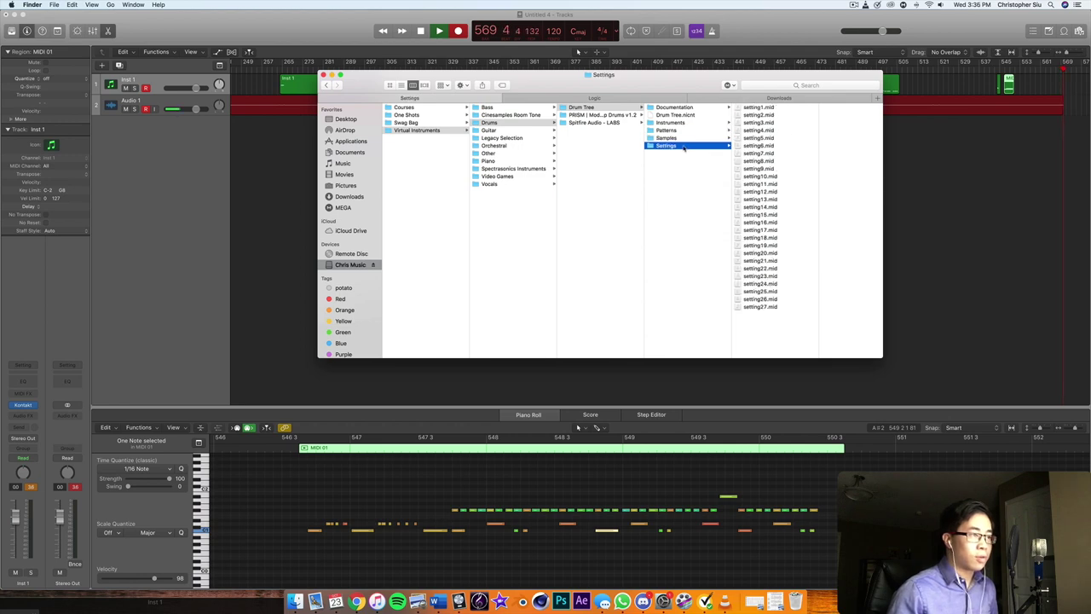
click(671, 123)
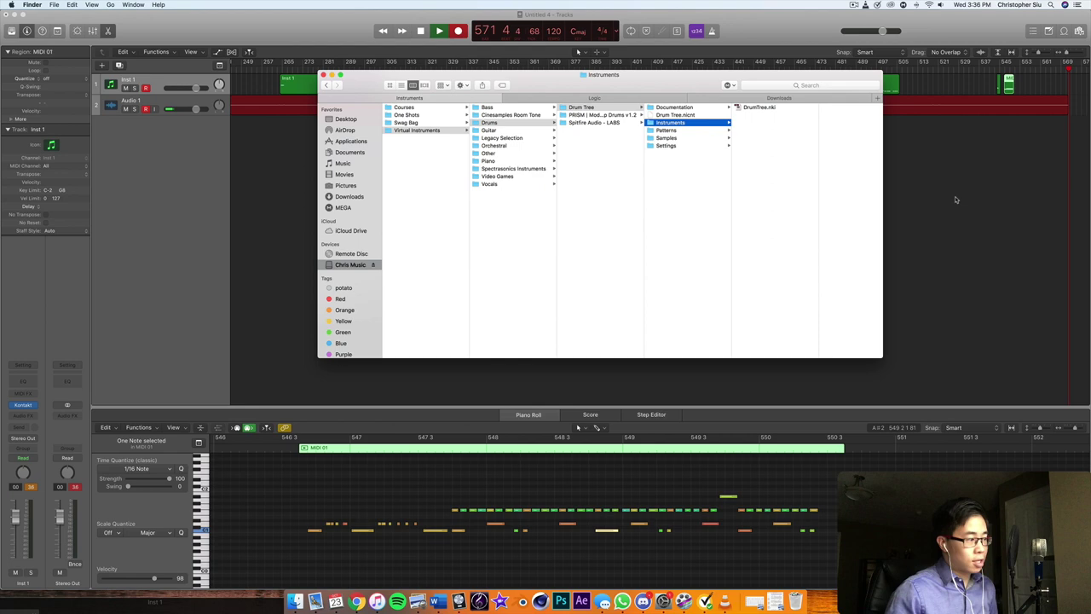
click(34, 444)
key(super+k)
Show the Kontakt DrumTree window and scroll its Libraries list to the Drum Tree entry.
click(23, 405)
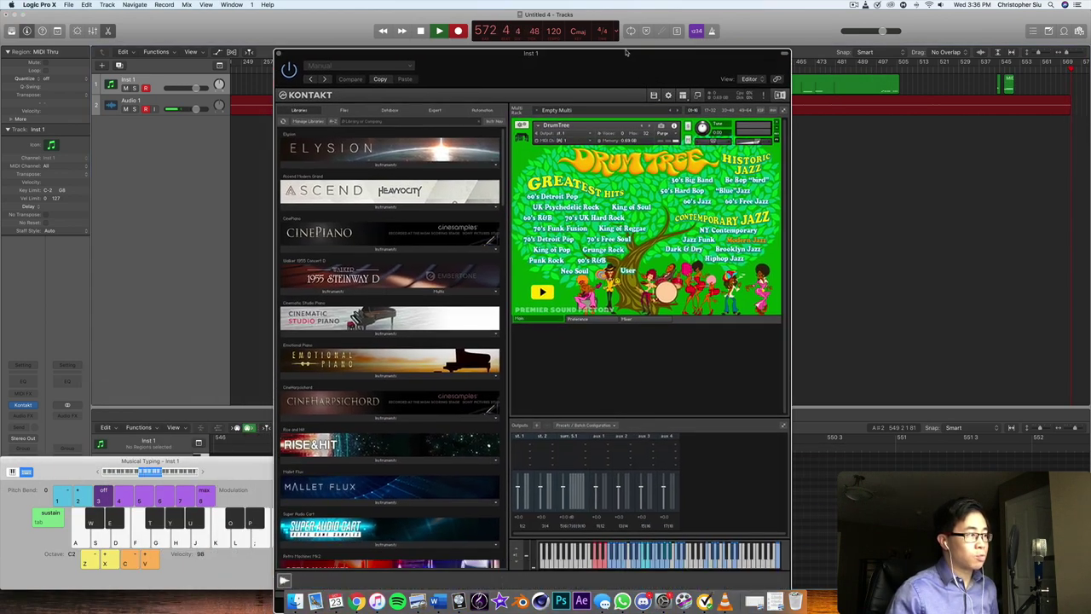
scroll(305, 246, down, 10)
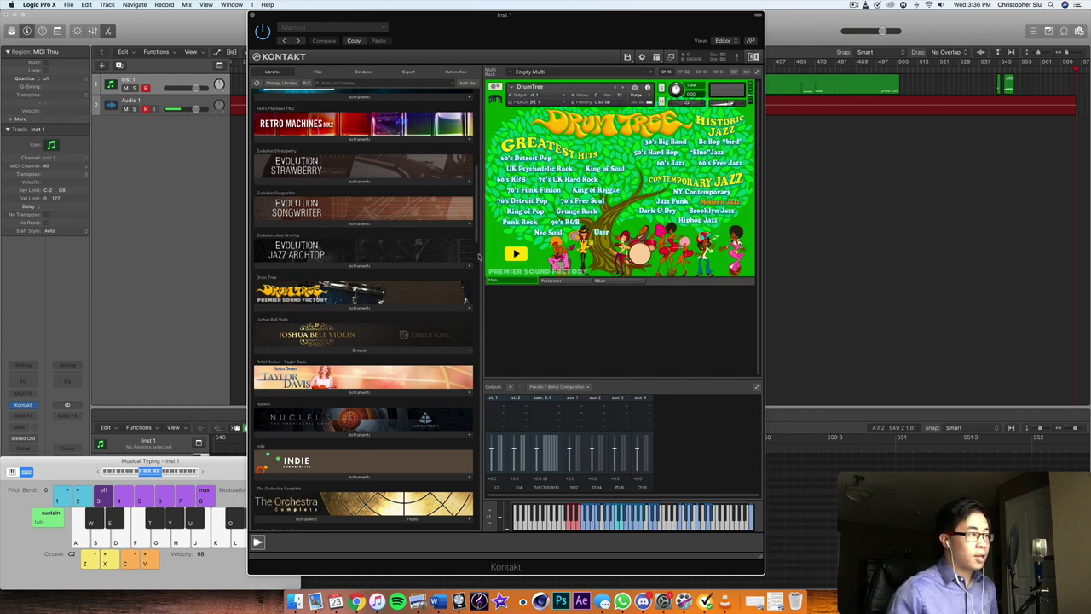
click(325, 309)
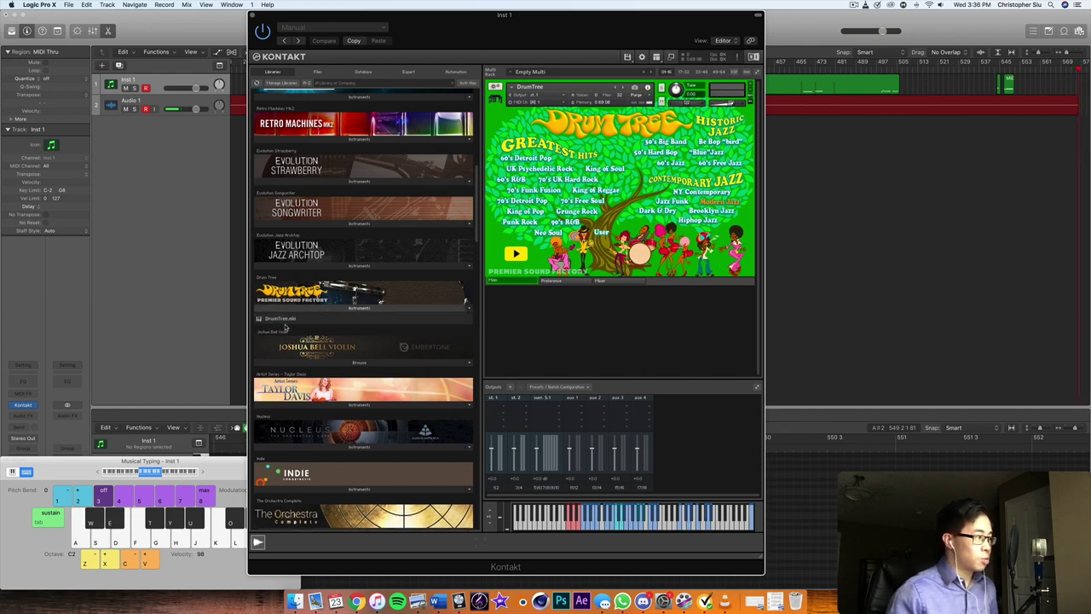
click(381, 307)
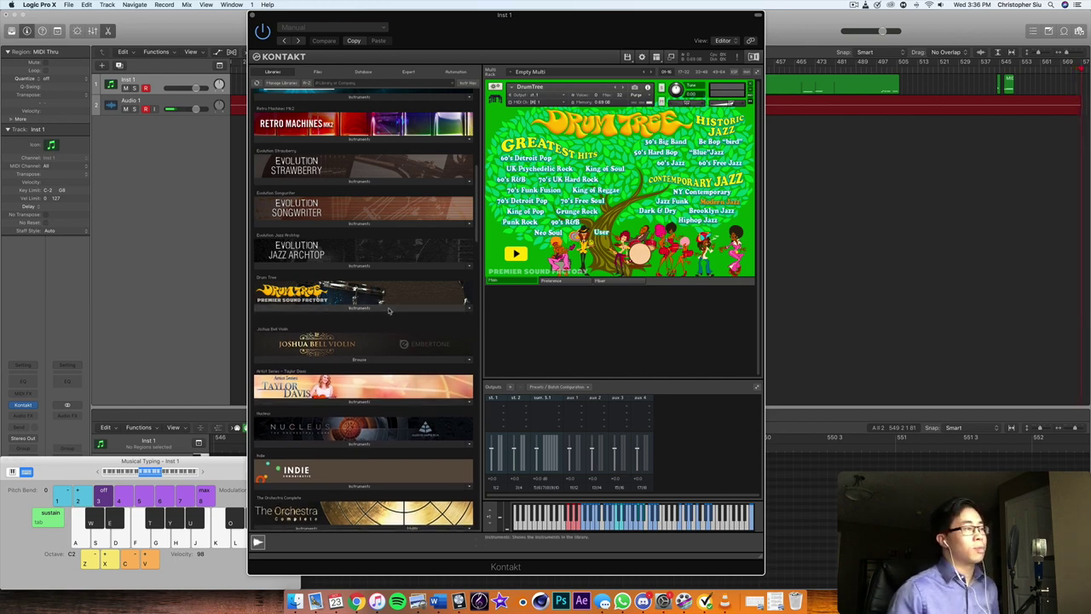